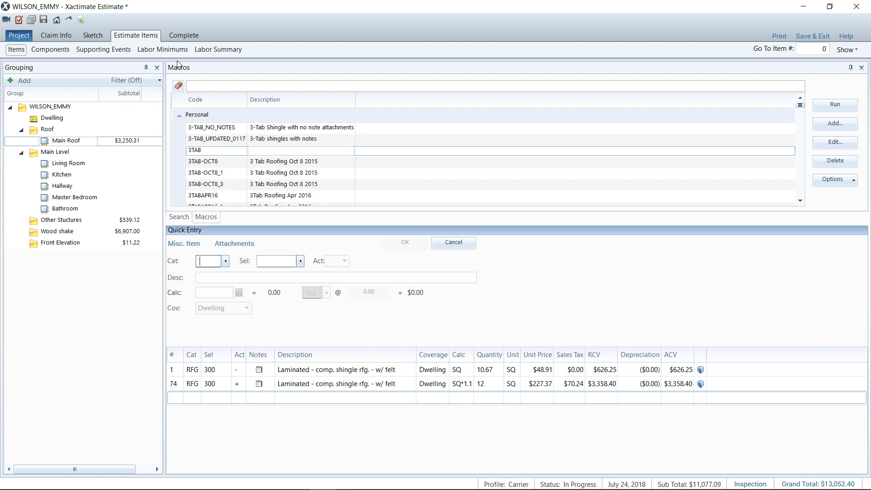
- Load line item 74, laminated comp. shingle roofing with felt, and view its price breakdown
{"action": "left_click", "coordinate": [177, 389]}
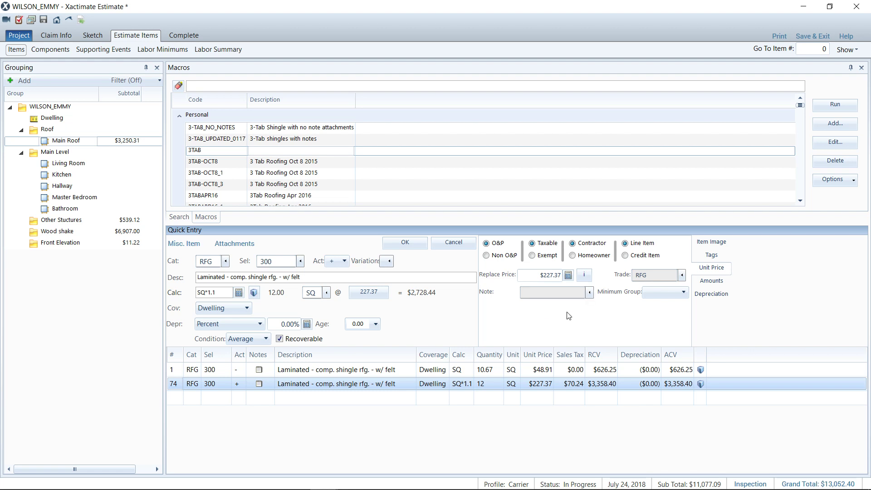
{"action": "left_click", "coordinate": [584, 275]}
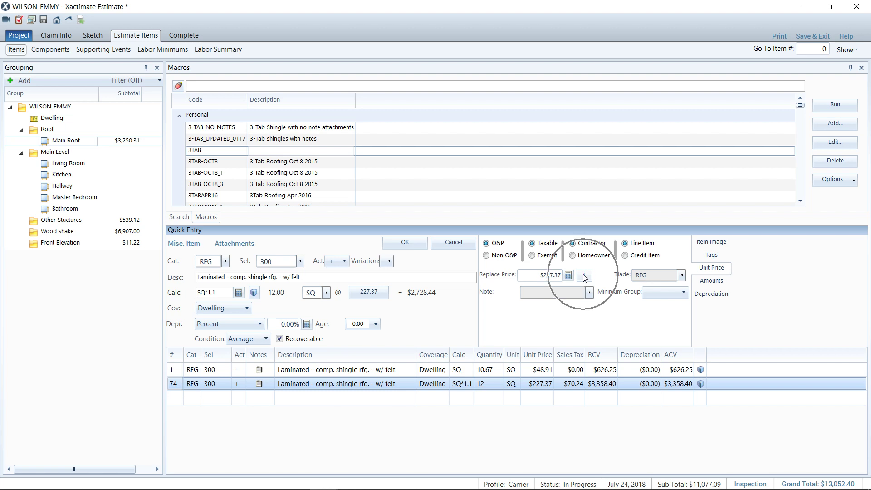
{"action": "left_click", "coordinate": [583, 275]}
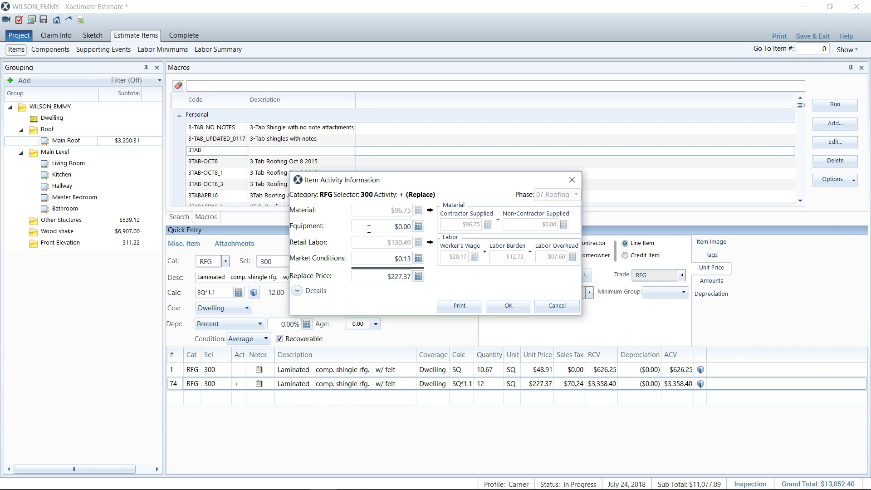
{"action": "left_click", "coordinate": [297, 291]}
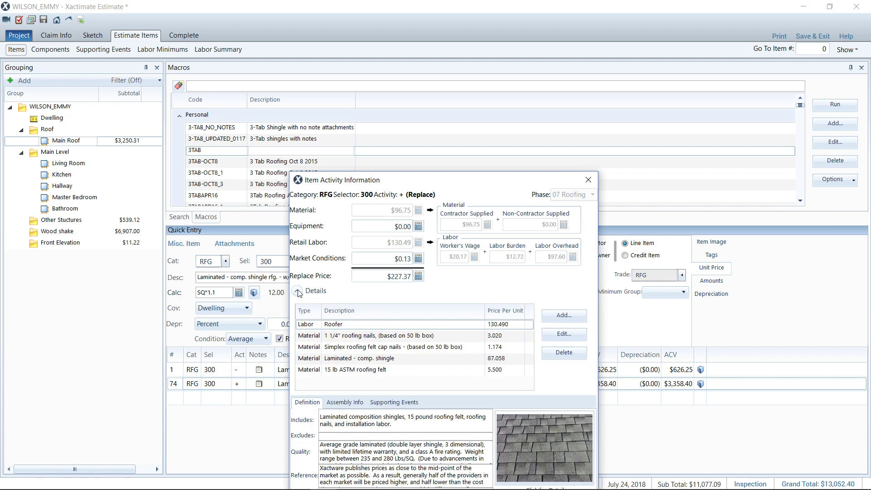
{"action": "left_click", "coordinate": [341, 359]}
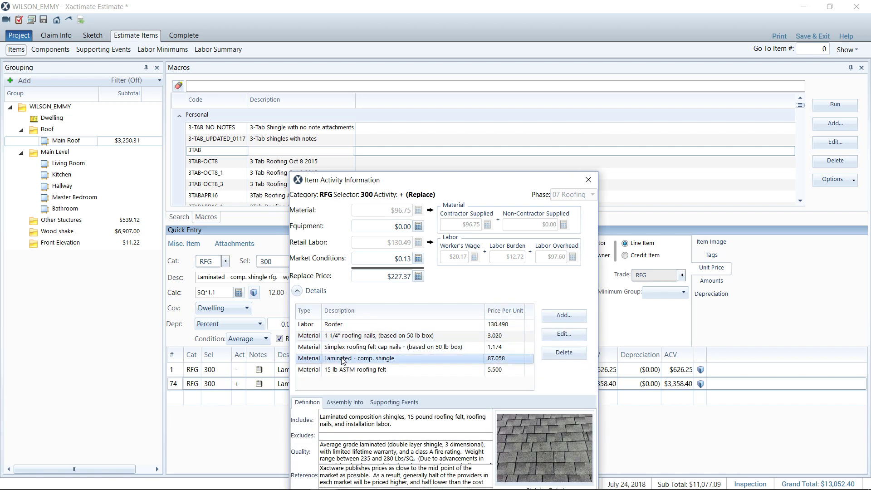
{"action": "left_click", "coordinate": [556, 337]}
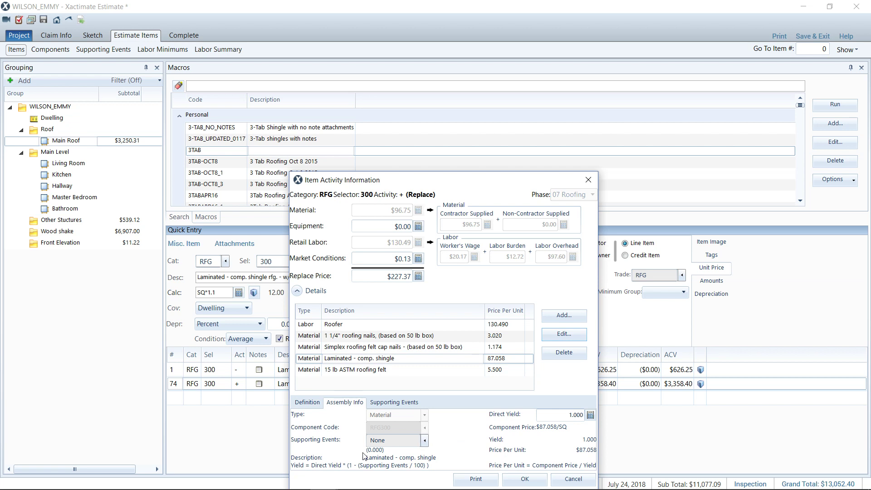
{"action": "left_click_drag", "start_coordinate": [447, 182], "coordinate": [462, 26]}
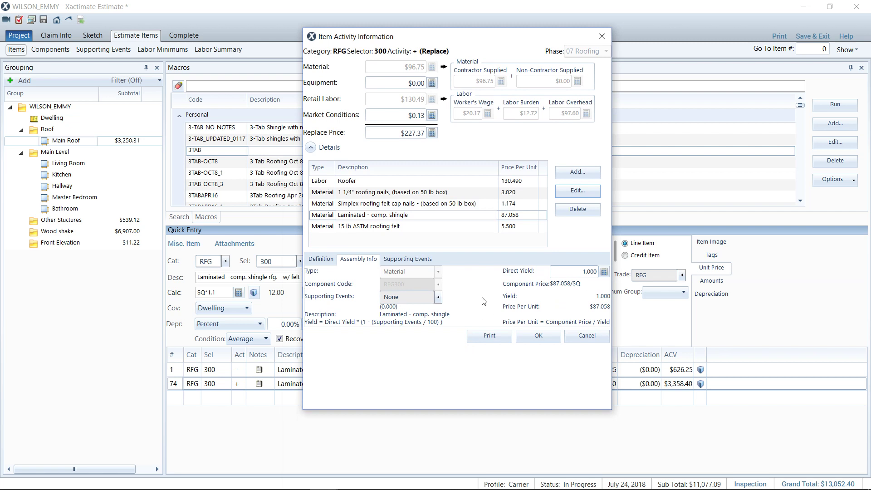
{"action": "left_click", "coordinate": [519, 225]}
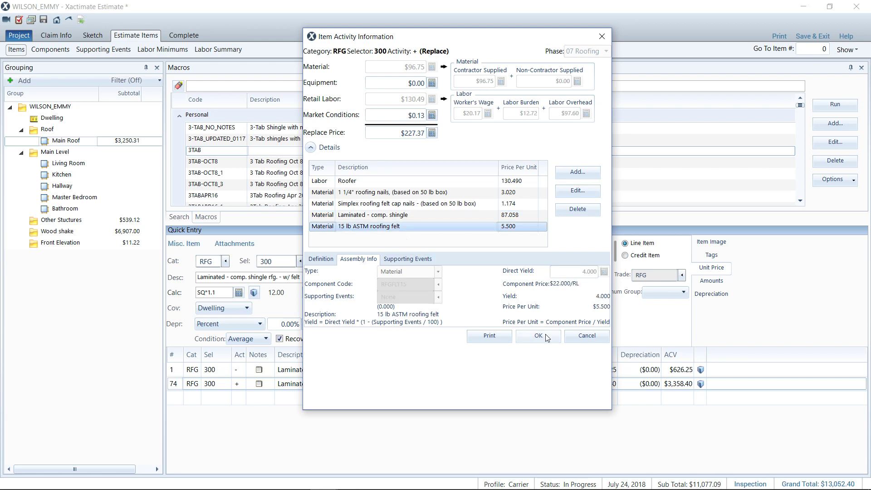
{"action": "left_click", "coordinate": [575, 338]}
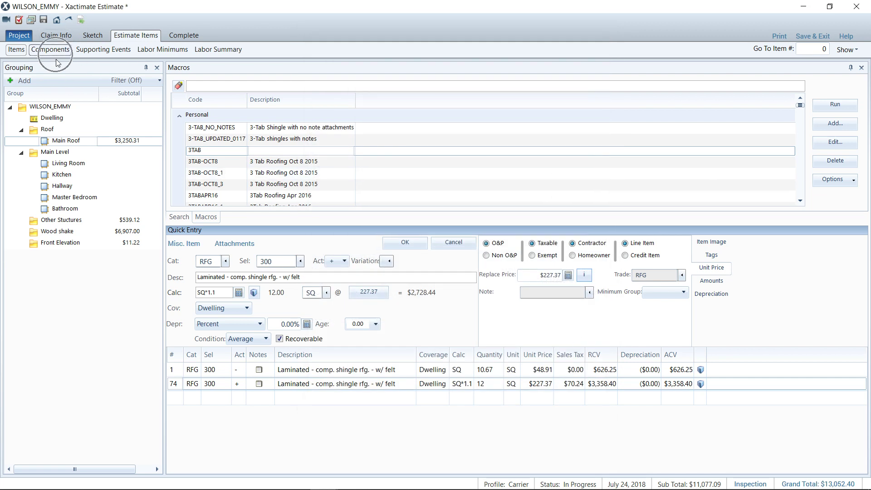
- Select the Main Roof group and list its equipment, material and labor components
{"action": "left_click", "coordinate": [51, 144]}
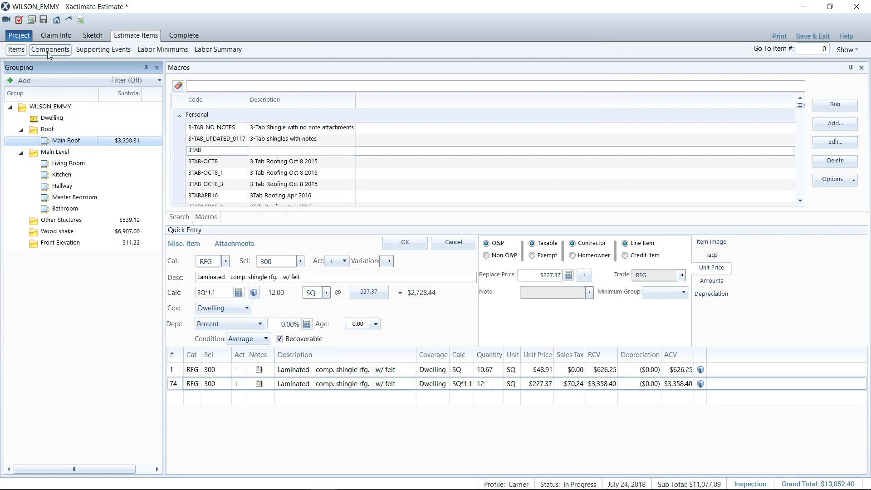
{"action": "left_click", "coordinate": [73, 145]}
{"action": "left_click", "coordinate": [73, 144]}
{"action": "left_click", "coordinate": [55, 53]}
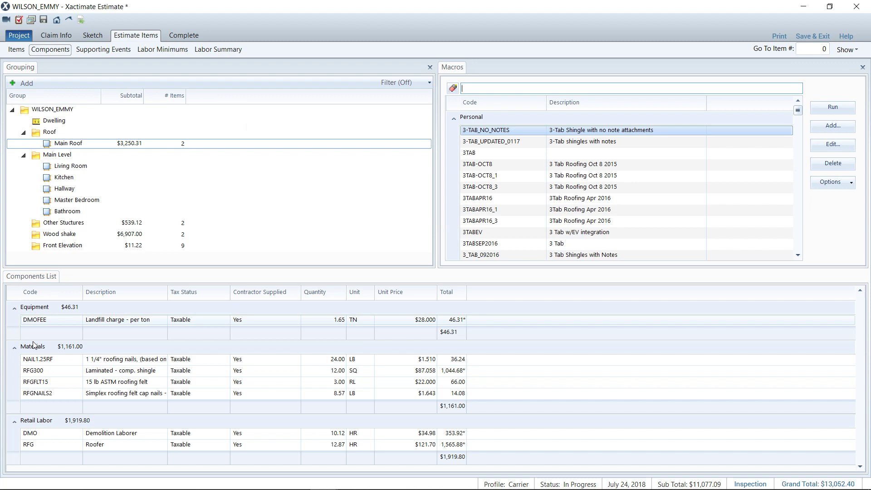
- Change the RFG300 laminated shingle unit price from 87.058 to 100
{"action": "left_click", "coordinate": [42, 424]}
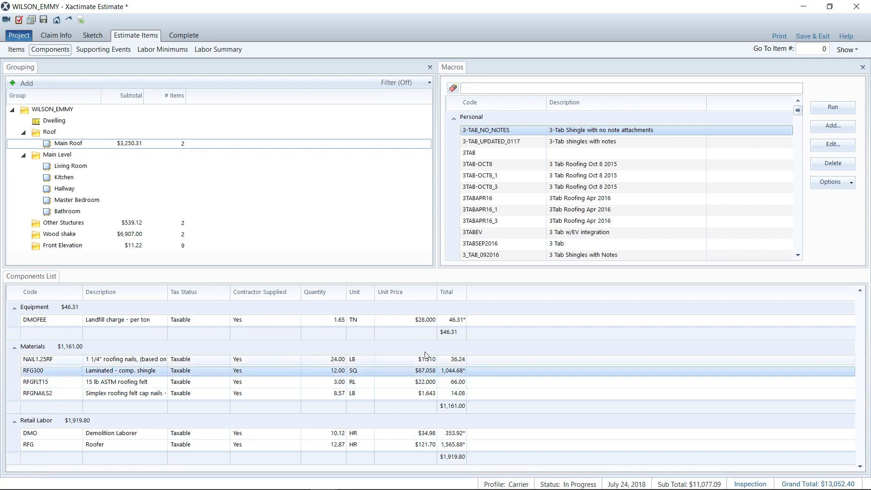
{"action": "left_click", "coordinate": [422, 373]}
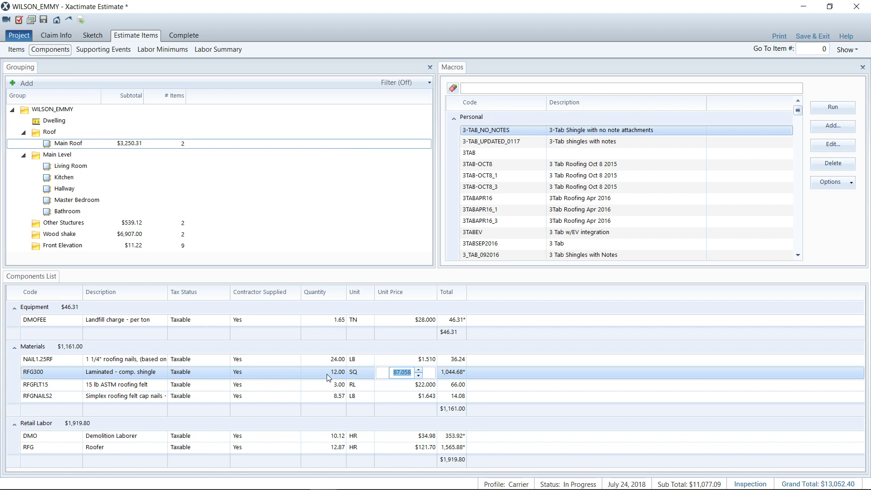
{"action": "left_click", "coordinate": [396, 373]}
{"action": "key", "text": "Delete"}
{"action": "key", "text": "Delete"}
{"action": "key", "text": "Delete"}
{"action": "type", "text": "100"}
{"action": "left_click", "coordinate": [491, 347]}
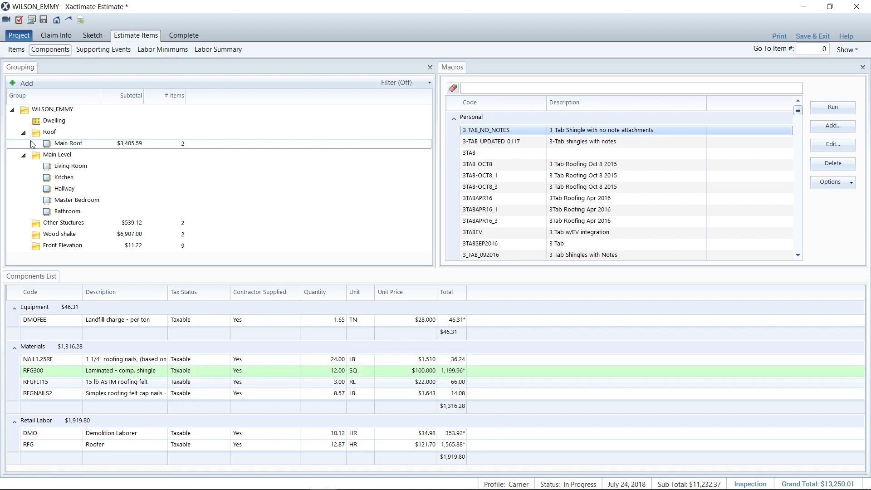
- Return to the line items and load item 74 into Quick Entry
{"action": "left_click", "coordinate": [16, 51]}
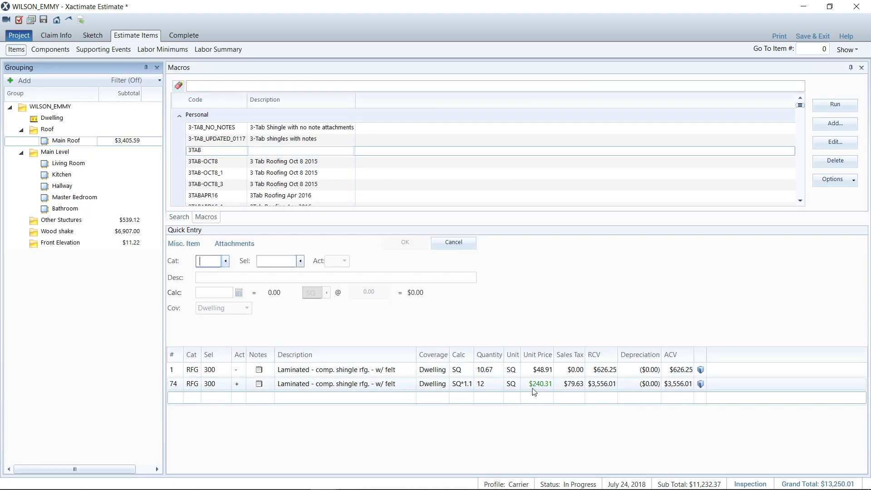
{"action": "left_click", "coordinate": [178, 385]}
{"action": "left_click", "coordinate": [586, 276]}
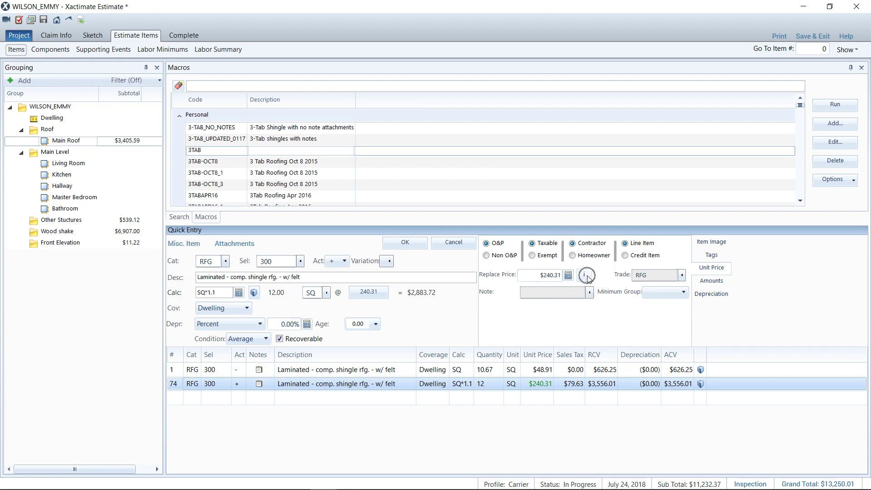
{"action": "left_click", "coordinate": [368, 292]}
{"action": "left_click", "coordinate": [715, 271]}
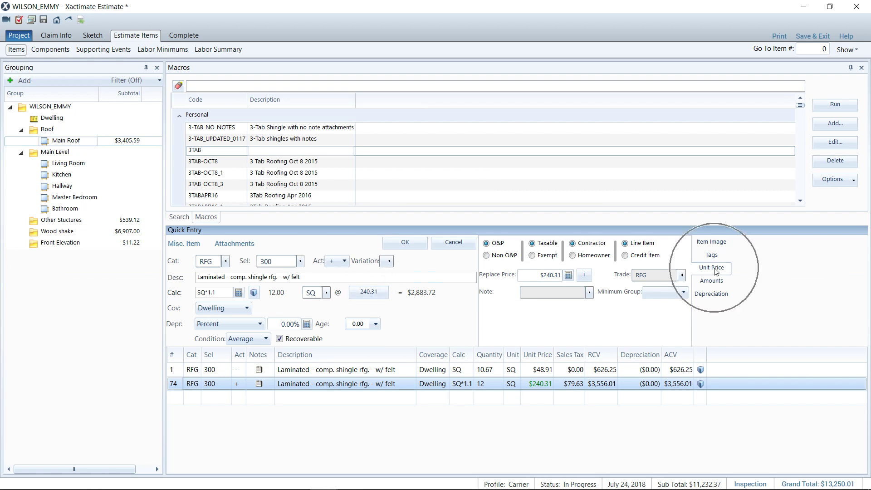
- Review item 74's component price details, including the 15 lb ASTM roofing felt, then close them
{"action": "left_click", "coordinate": [584, 274]}
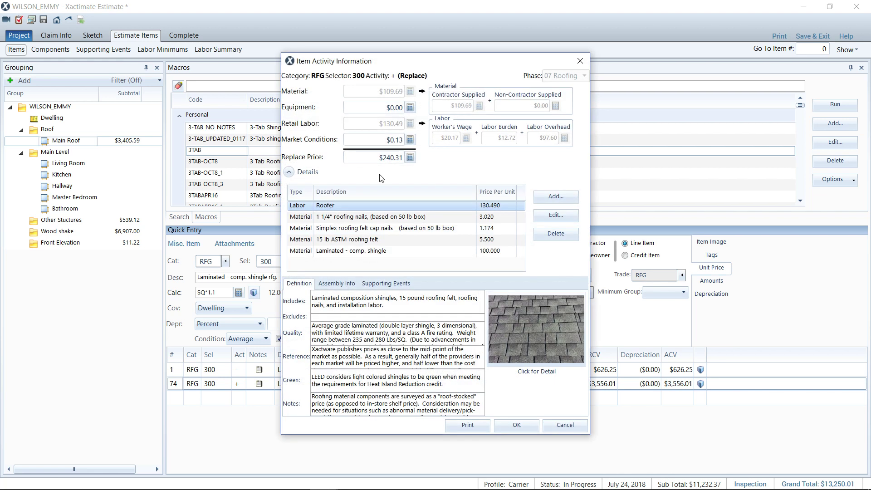
{"action": "left_click", "coordinate": [395, 95]}
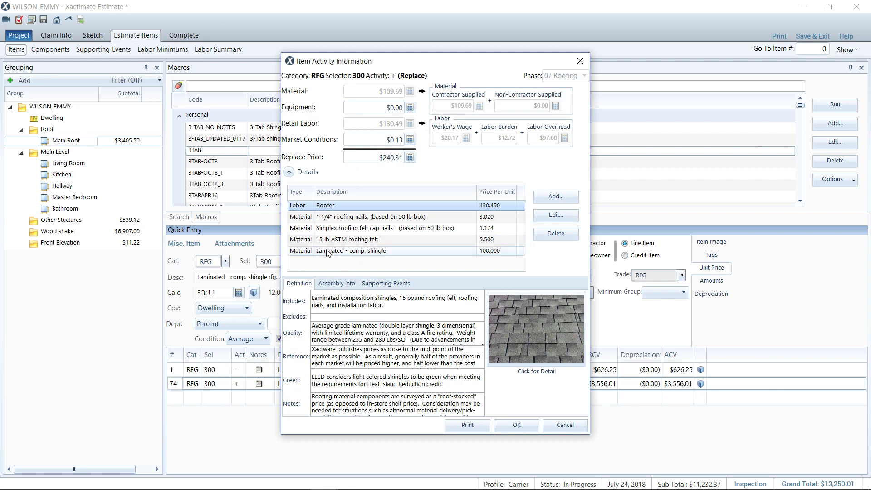
{"action": "left_click", "coordinate": [288, 172]}
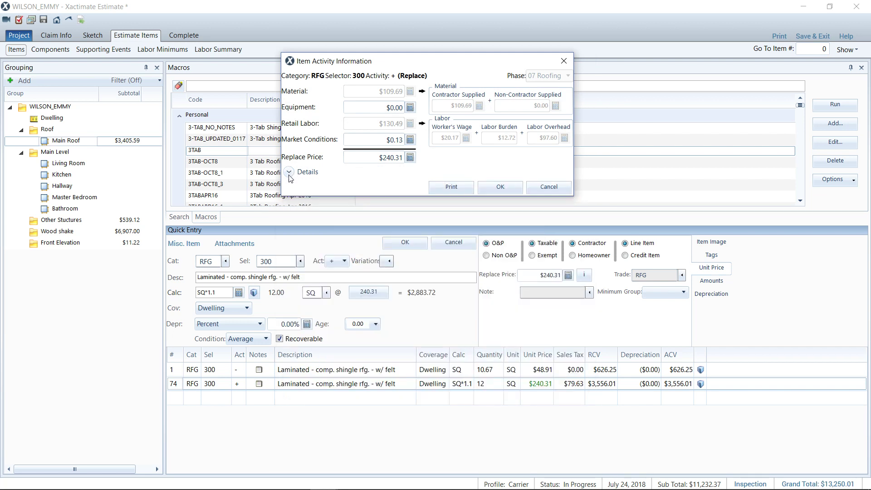
{"action": "left_click", "coordinate": [289, 173]}
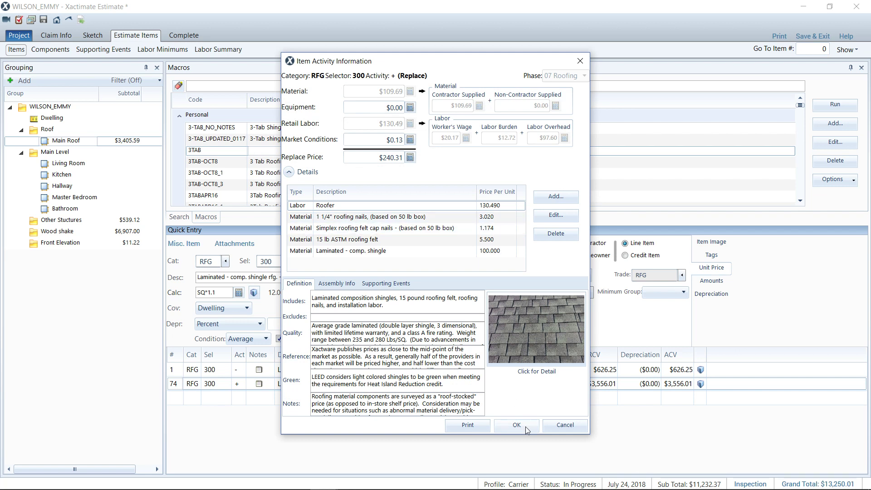
{"action": "left_click", "coordinate": [360, 240]}
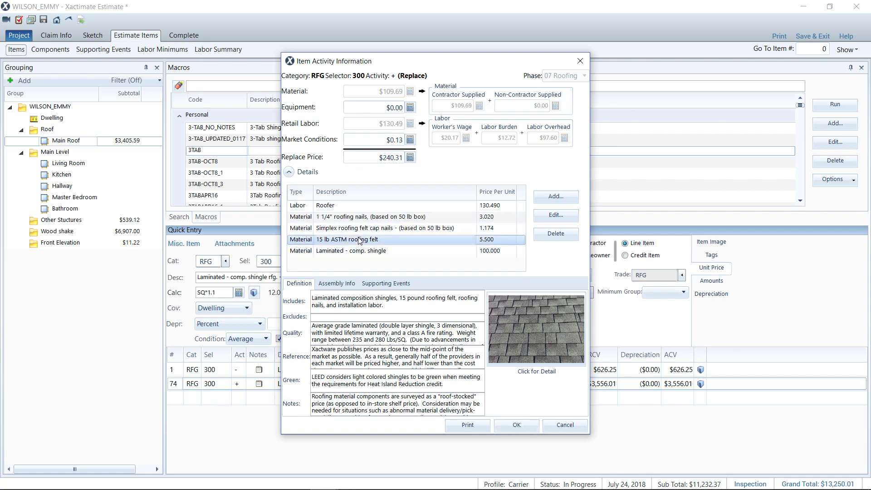
{"action": "left_click", "coordinate": [555, 425]}
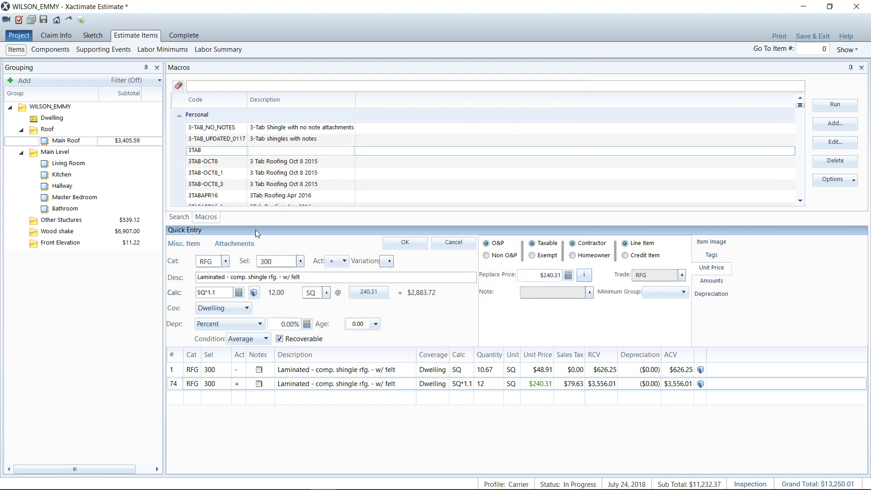
- On the components list, check which items use the RFGFLT15 roofing felt, then dismiss that window
{"action": "left_click", "coordinate": [56, 52]}
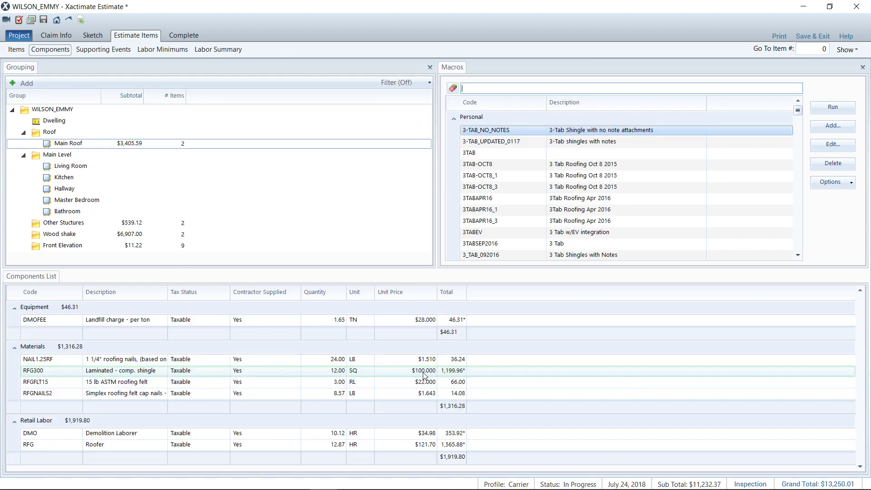
{"action": "double_click", "coordinate": [140, 383]}
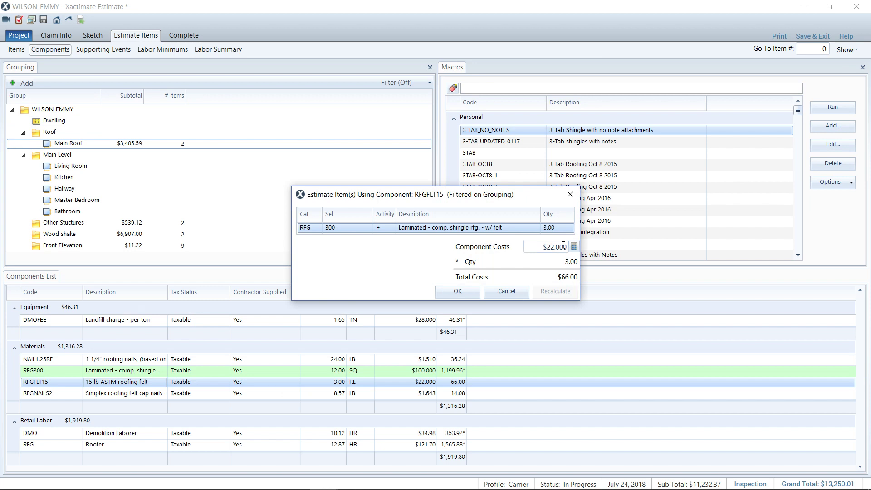
{"action": "left_click", "coordinate": [506, 294]}
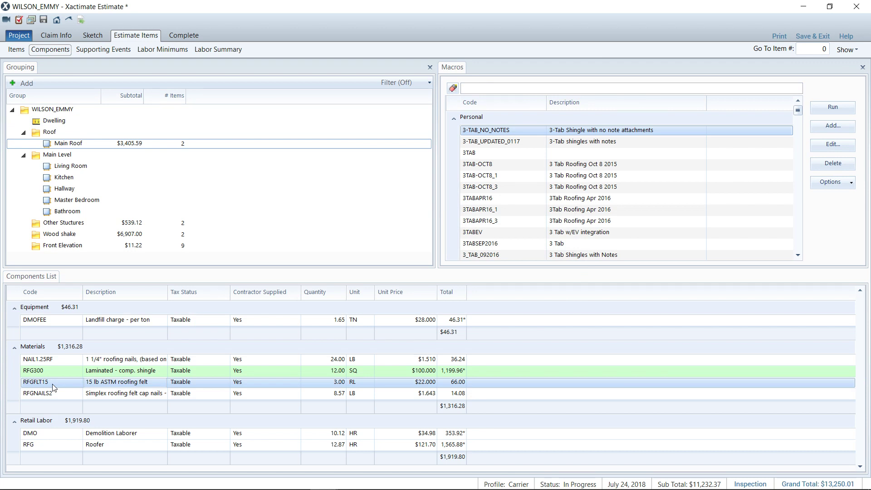
- Switch to the Items list, where item 74 shows $240.31 per SQ, $3,556.01 RCV
{"action": "left_click", "coordinate": [15, 52]}
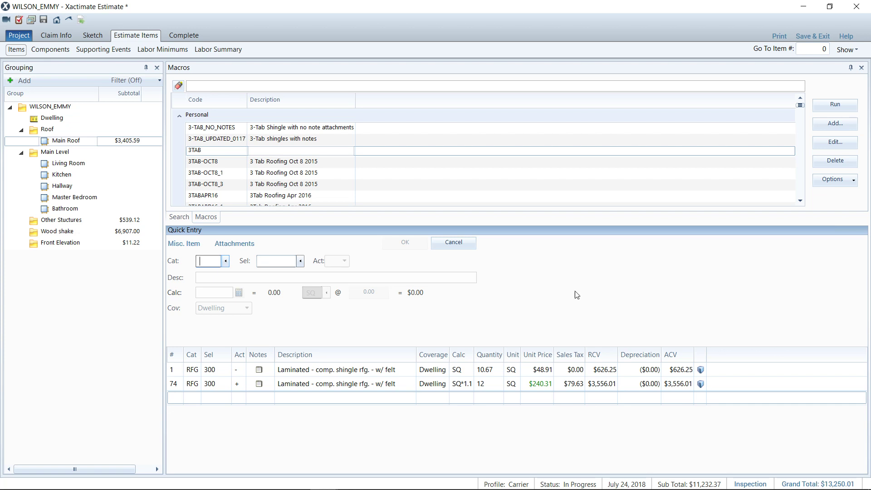
- Append 'Price Change' to line item 74's description and confirm it
{"action": "left_click", "coordinate": [335, 384]}
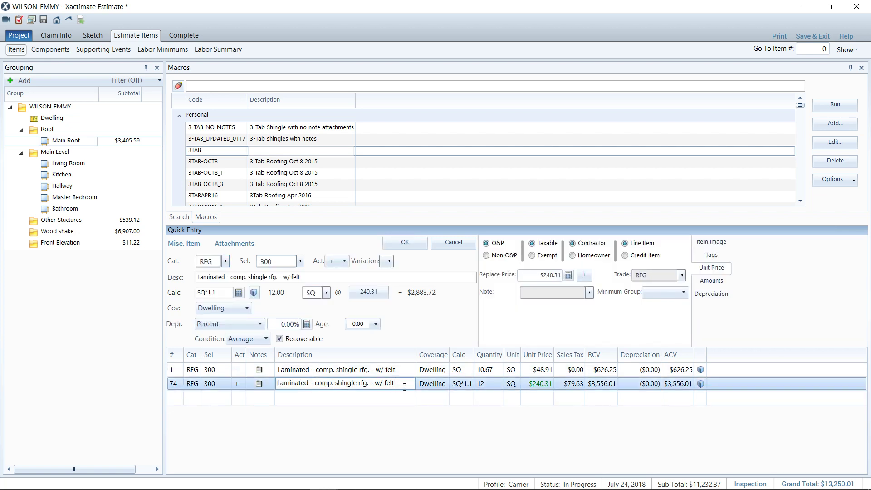
{"action": "type", "text": "Price Change"}
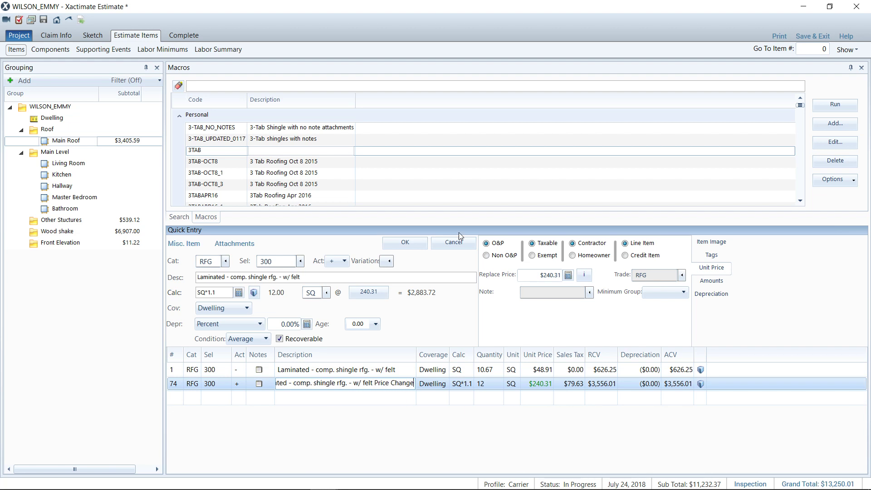
{"action": "left_click", "coordinate": [396, 243]}
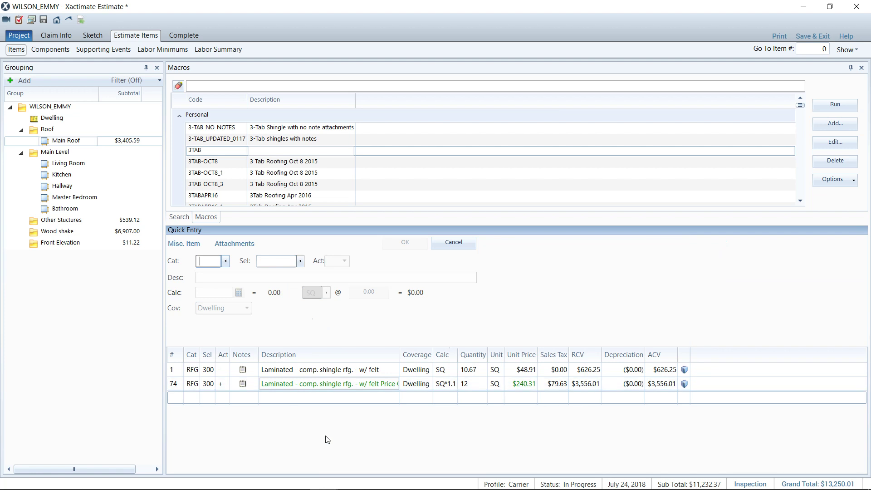